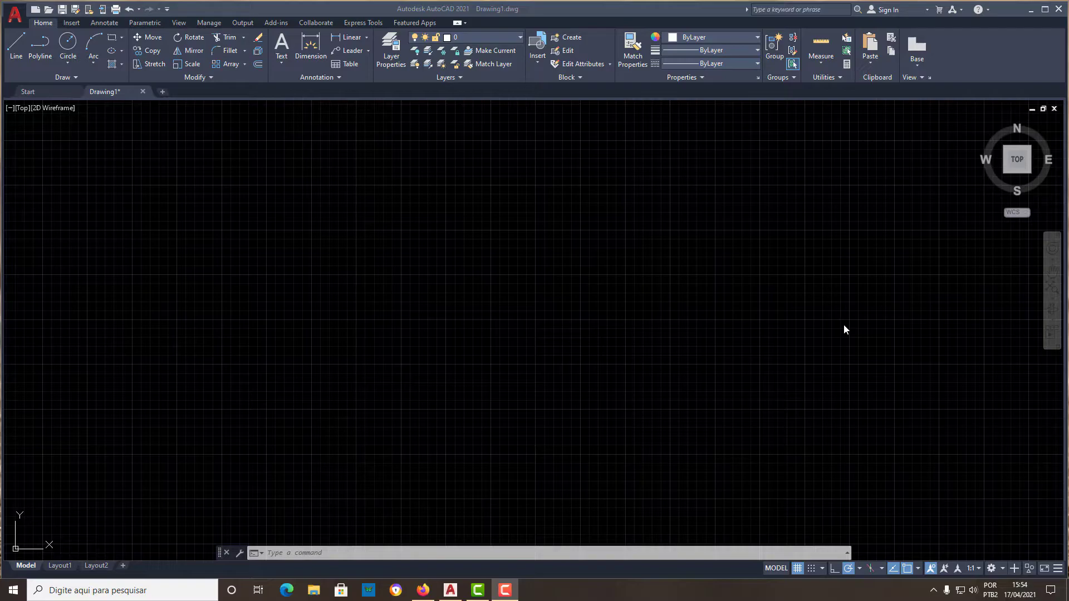
Step: Turn on Clean Screen (Ctrl+0), then run RIBBON to restore the Home tools
{"action": "left_click", "coordinate": [844, 326]}
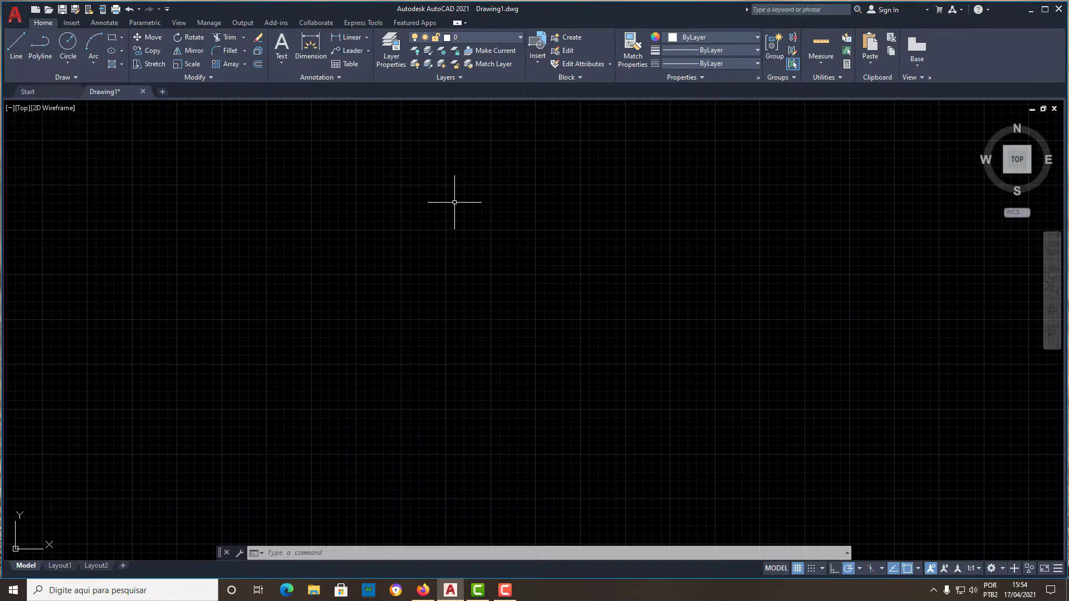
{"action": "key", "text": "ctrl+0"}
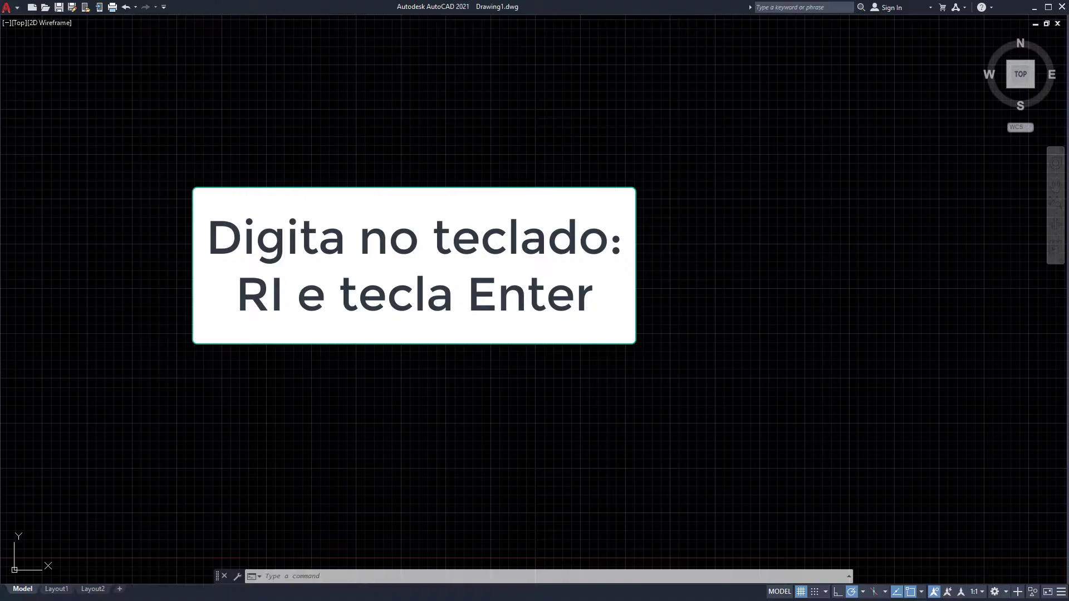
{"action": "type", "text": "ri"}
{"action": "key", "text": "Return"}
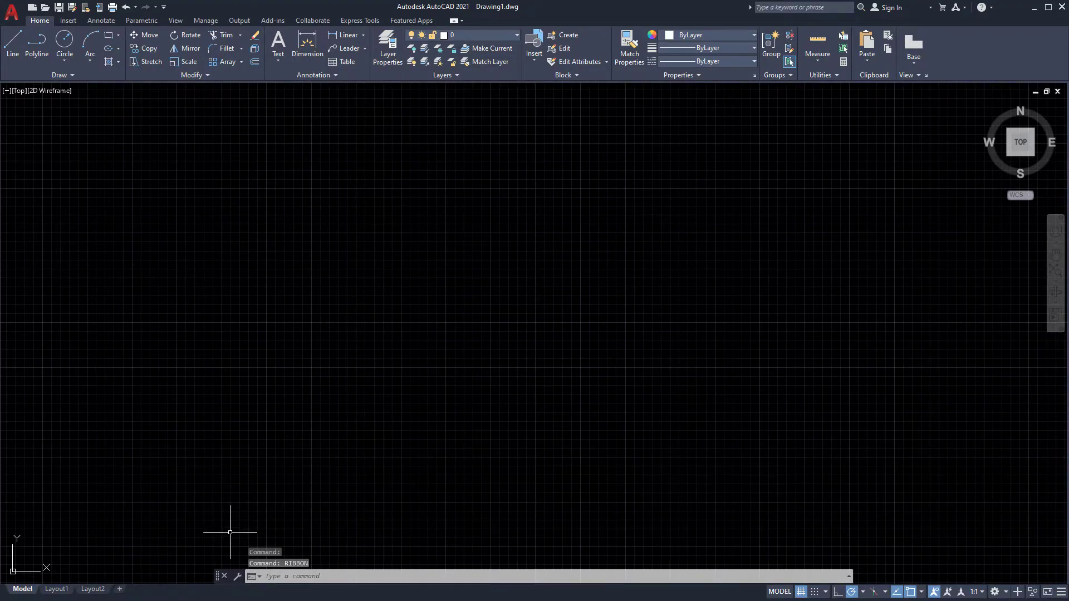
Step: Close the command line window, confirming with Sim in the prompt
{"action": "left_click", "coordinate": [224, 576]}
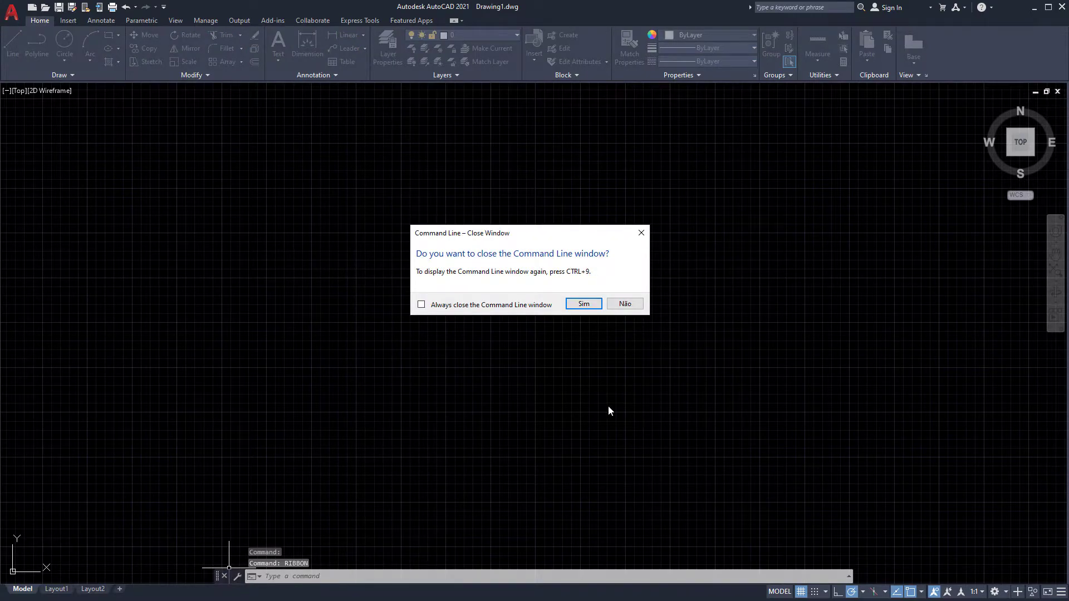
{"action": "left_click", "coordinate": [582, 306]}
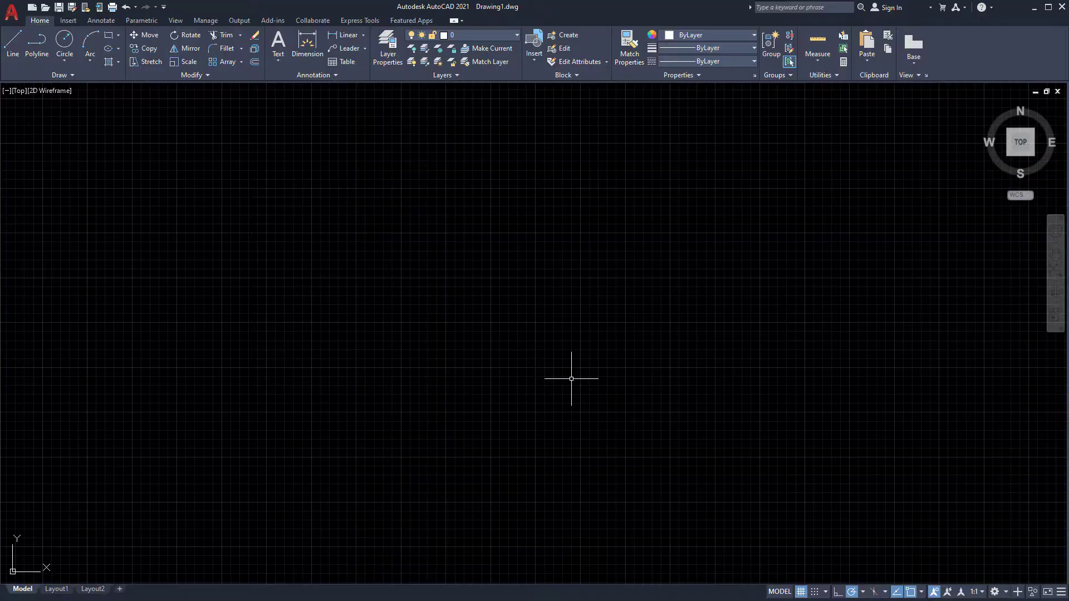
Step: Redisplay the command line at the bottom of the window with Ctrl+9
{"action": "key", "text": "ctrl+9"}
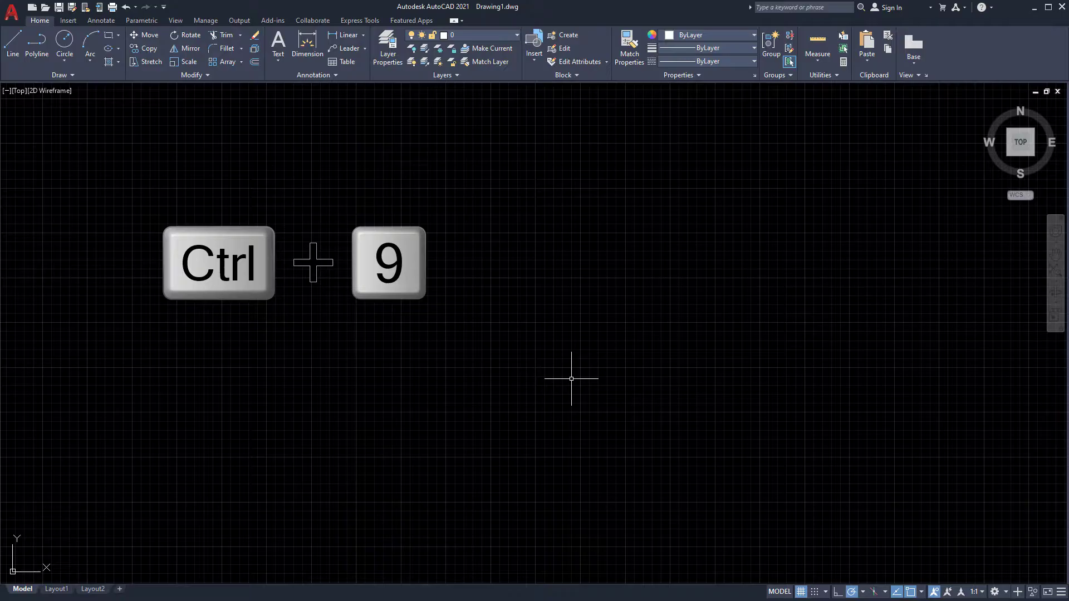
{"action": "key", "text": "ctrl+9"}
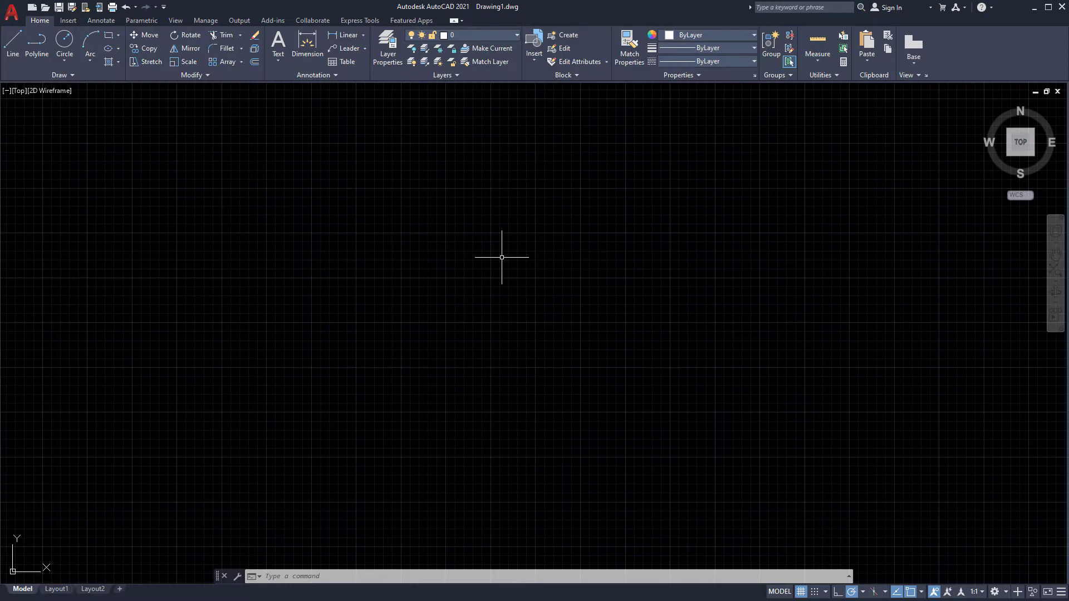
Step: Return to Clean Screen and close the command line window, confirming with Sim
{"action": "key", "text": "ctrl+0"}
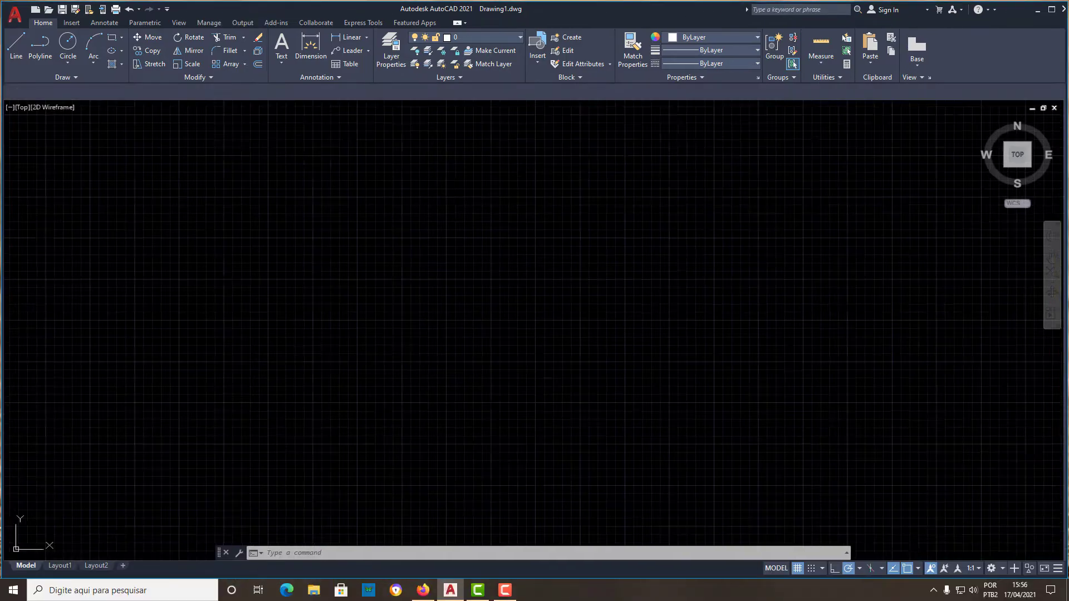
{"action": "key", "text": "ctrl+0"}
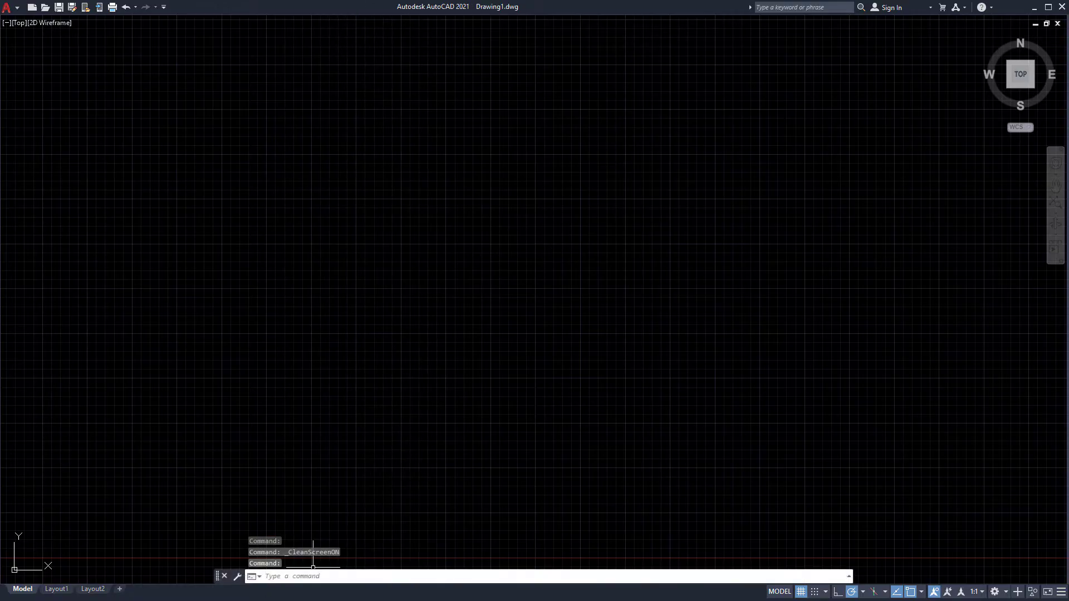
{"action": "left_click", "coordinate": [224, 576]}
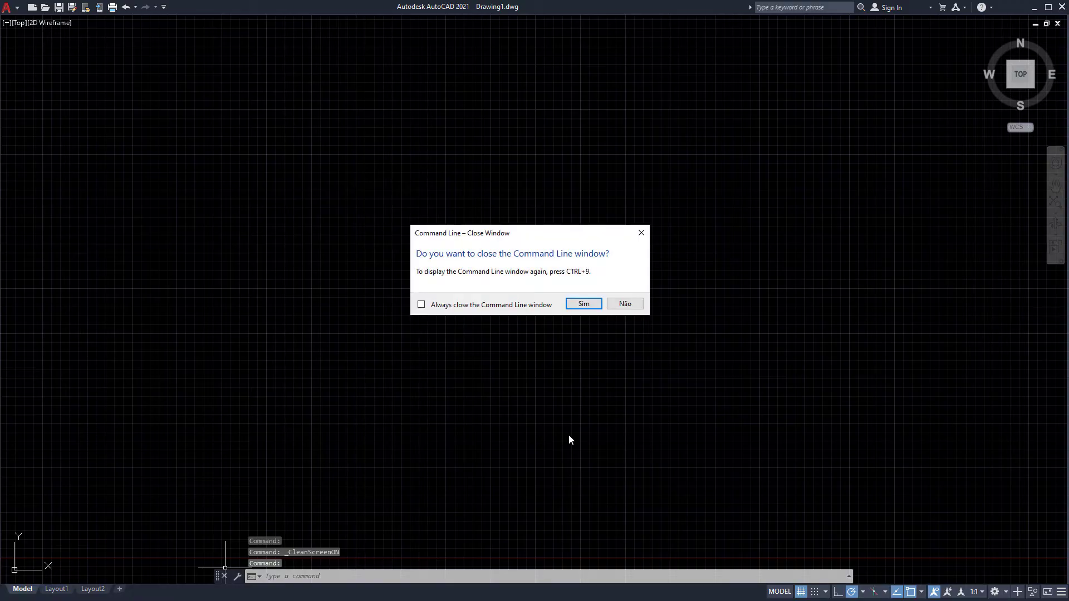
{"action": "left_click", "coordinate": [583, 305]}
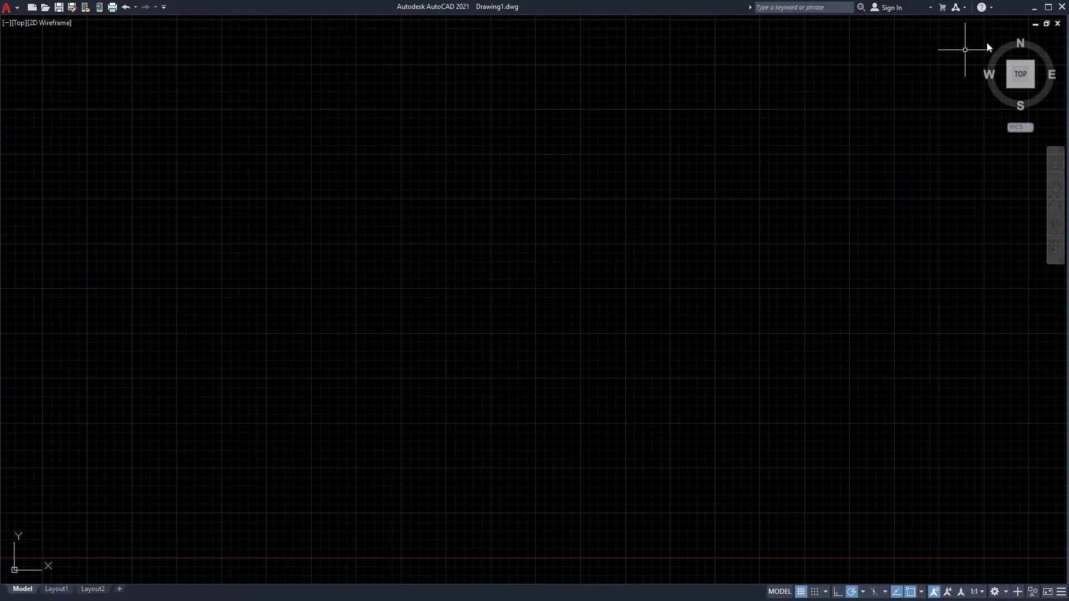
Step: Close AutoCAD, choosing Não to discard changes to Drawing1
{"action": "left_click", "coordinate": [1061, 10]}
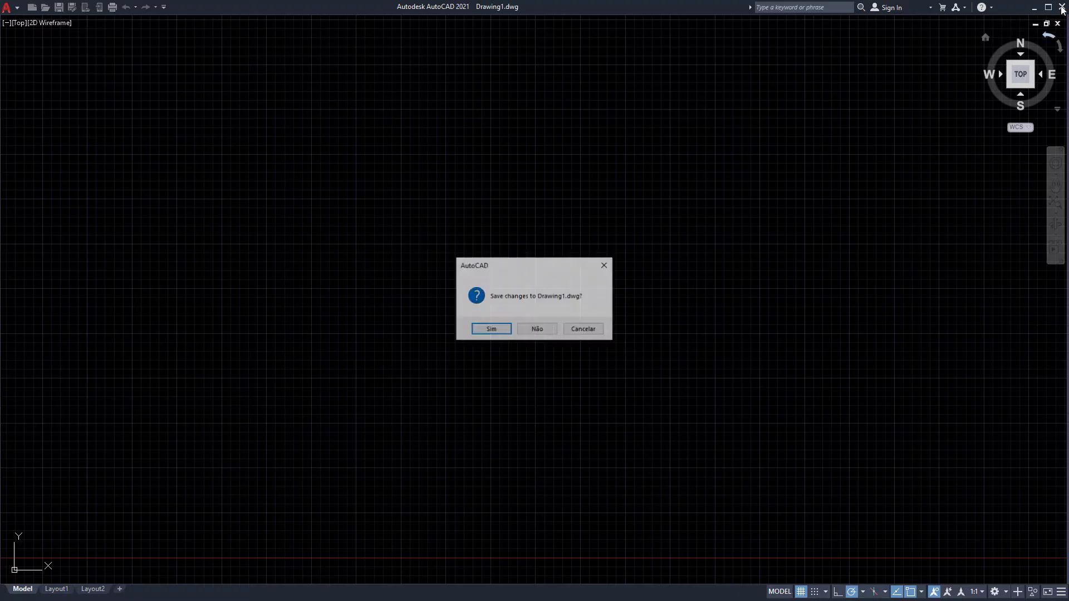
{"action": "left_click", "coordinate": [549, 330]}
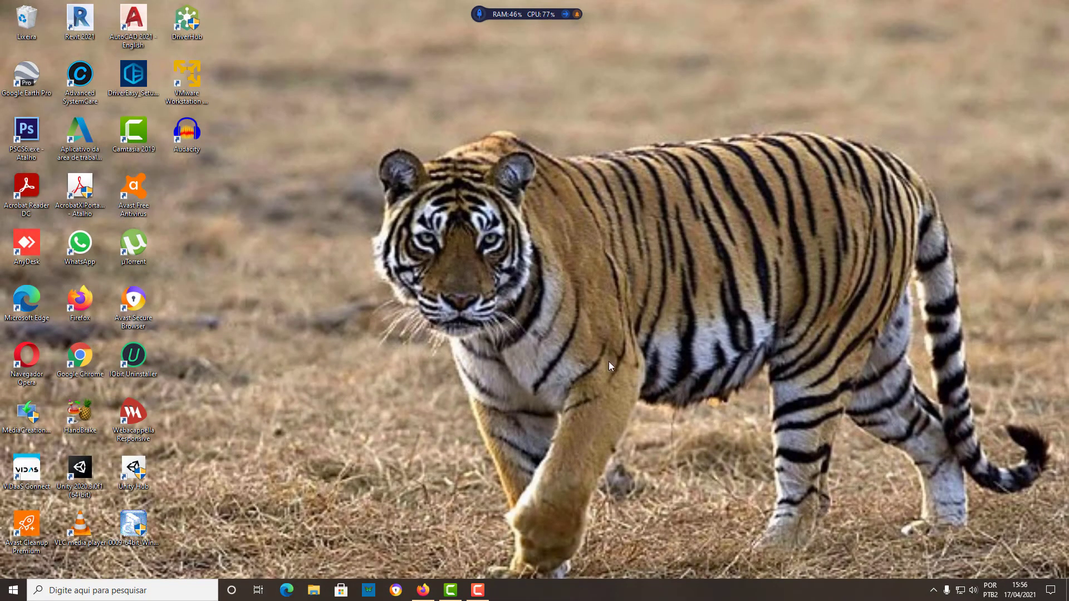
Step: Restore the Firefox window showing the Autodesk article on resetting AutoCAD to defaults
{"action": "left_click", "coordinate": [423, 591]}
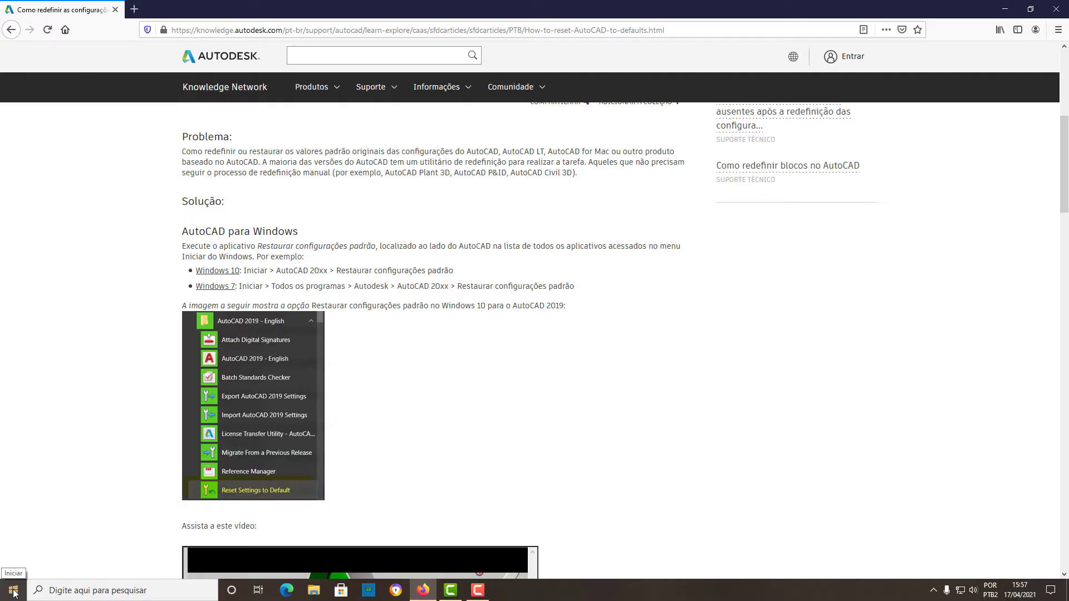
Step: Launch Reset Settings to Default from the Start menu's AutoCAD 2021 - English folder
{"action": "left_click", "coordinate": [14, 593]}
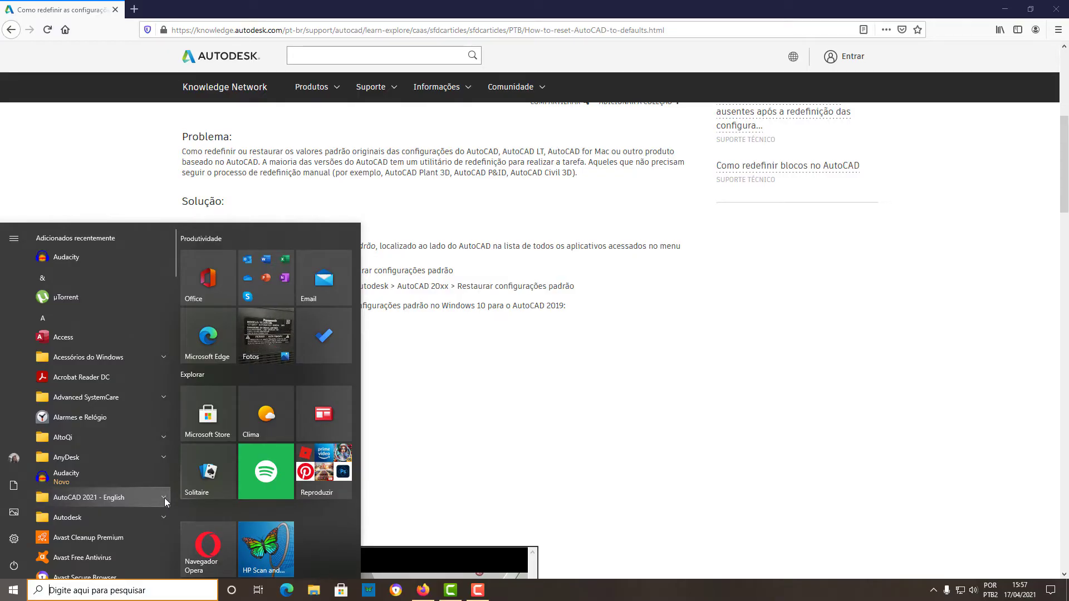
{"action": "left_click", "coordinate": [162, 497]}
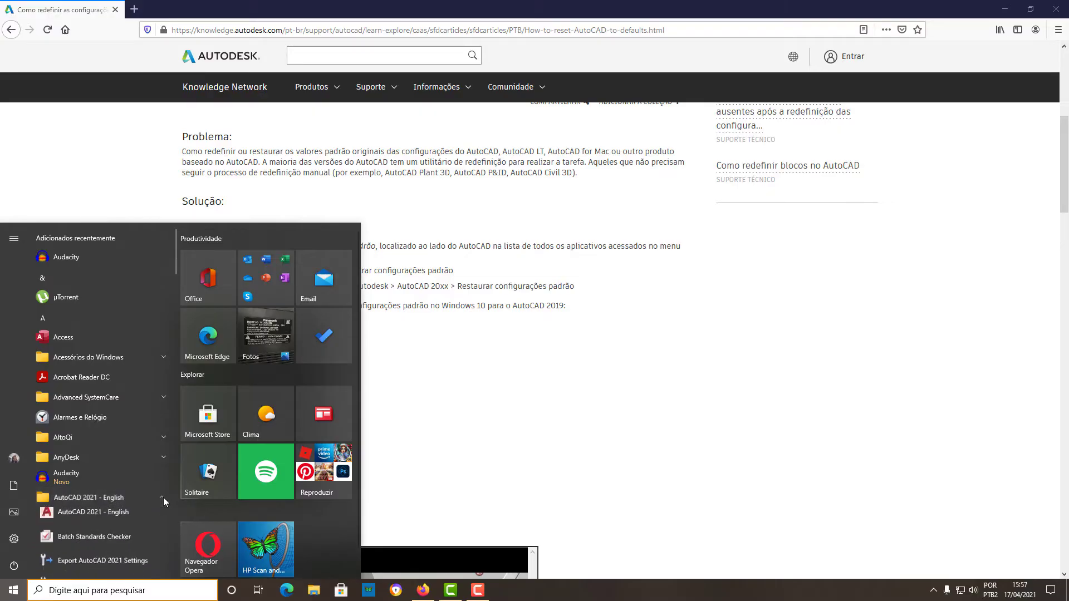
{"action": "scroll", "coordinate": [94, 516], "scroll_direction": "down", "scroll_amount": 2}
{"action": "scroll", "coordinate": [99, 501], "scroll_direction": "down", "scroll_amount": 2}
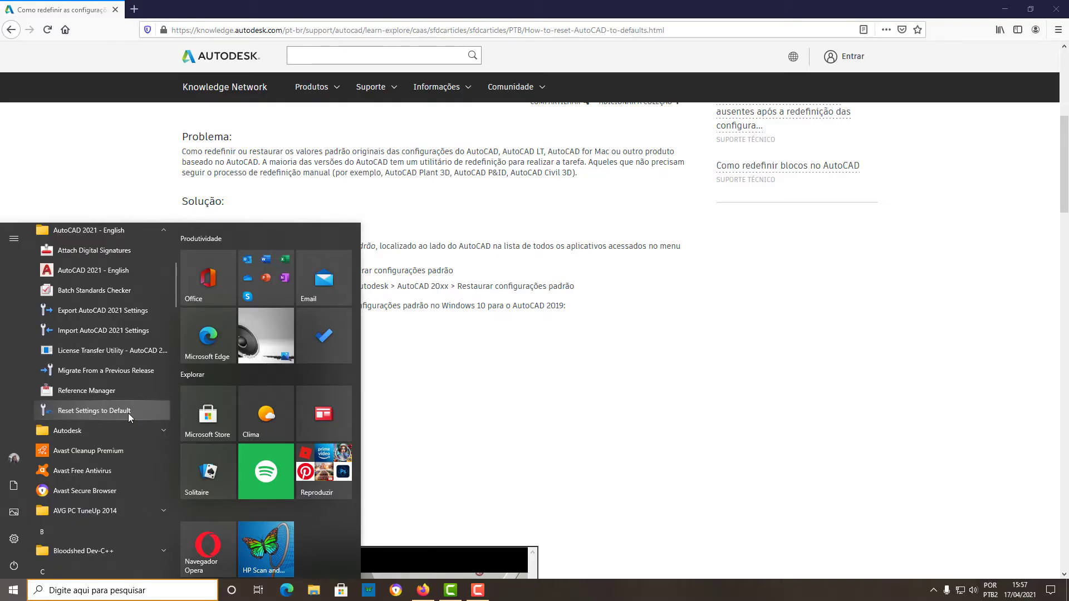
{"action": "left_click", "coordinate": [68, 409]}
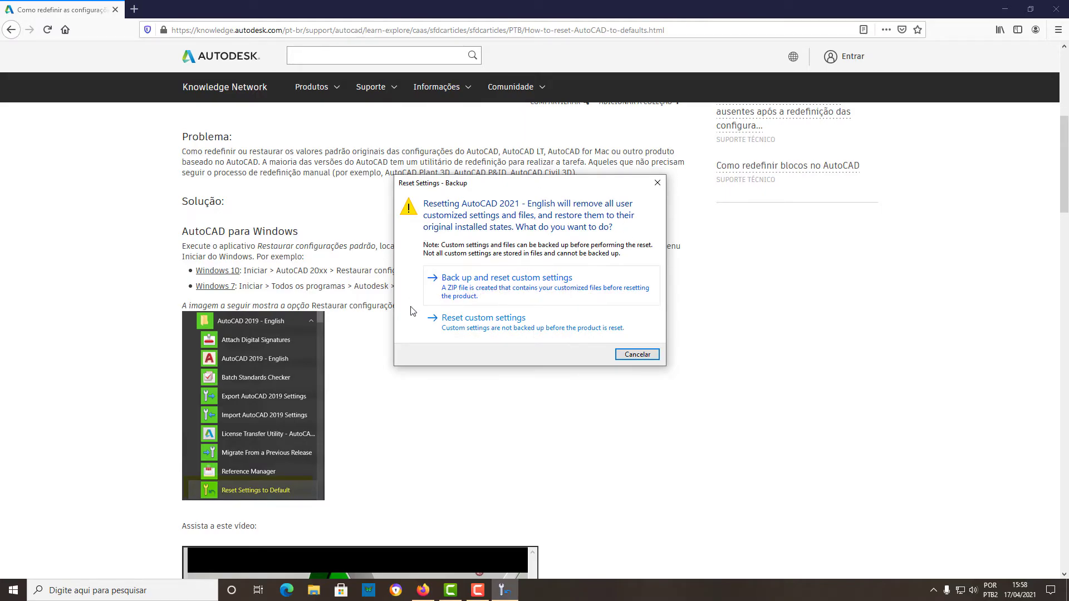
Step: Choose Reset custom settings without backup and acknowledge the success message
{"action": "left_click", "coordinate": [481, 326]}
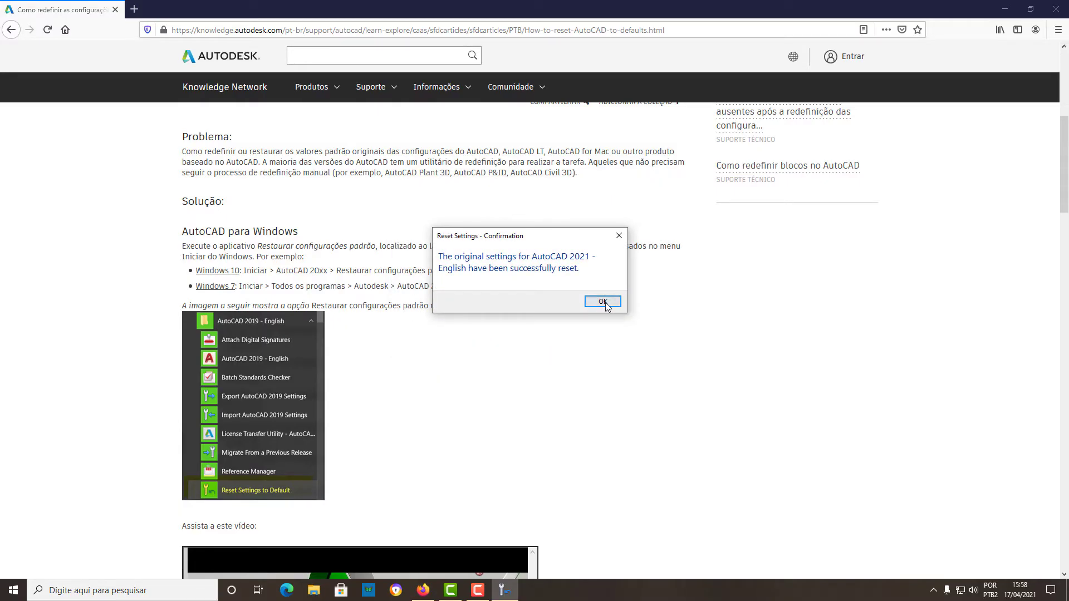
{"action": "left_click", "coordinate": [603, 302]}
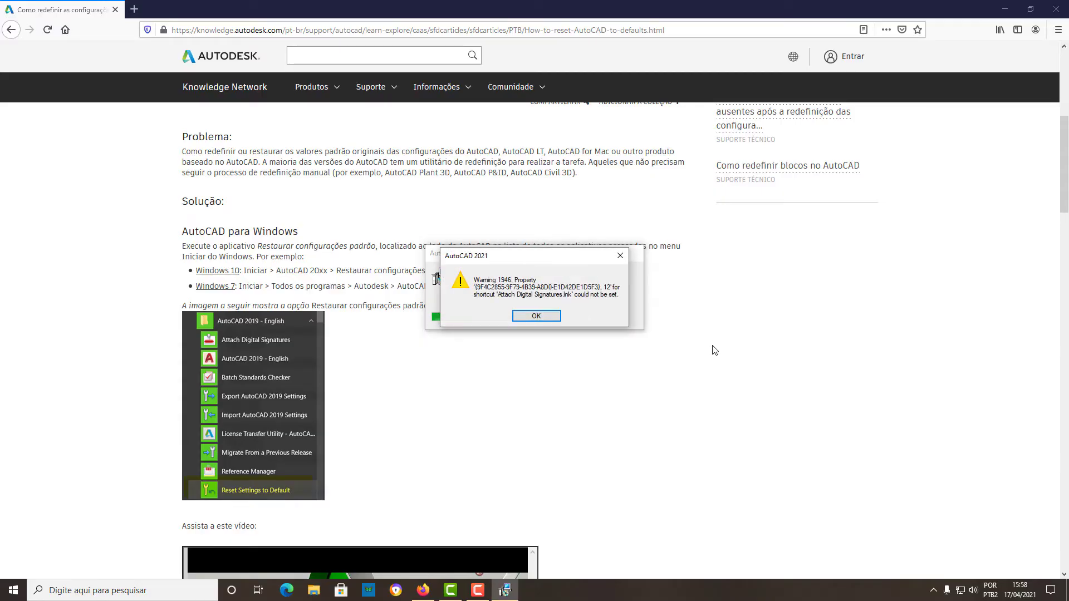
Step: Dismiss the Warning 1946 message so AutoCAD relaunches to its Start page
{"action": "left_click", "coordinate": [542, 318]}
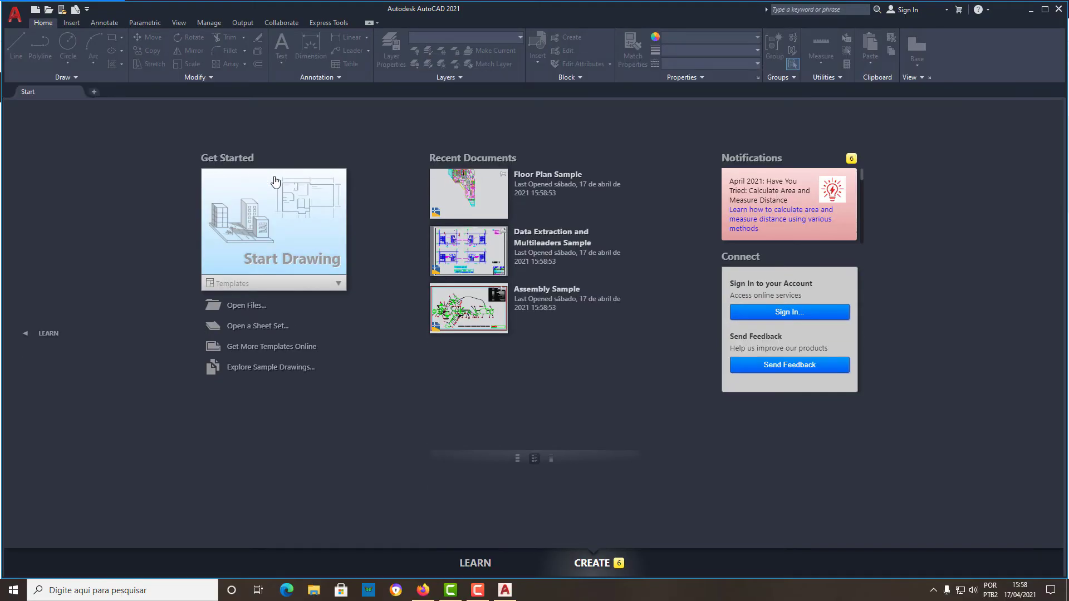
Step: Start a new blank Drawing1 and dismiss the Save to Web and Mobile notification
{"action": "left_click", "coordinate": [275, 181]}
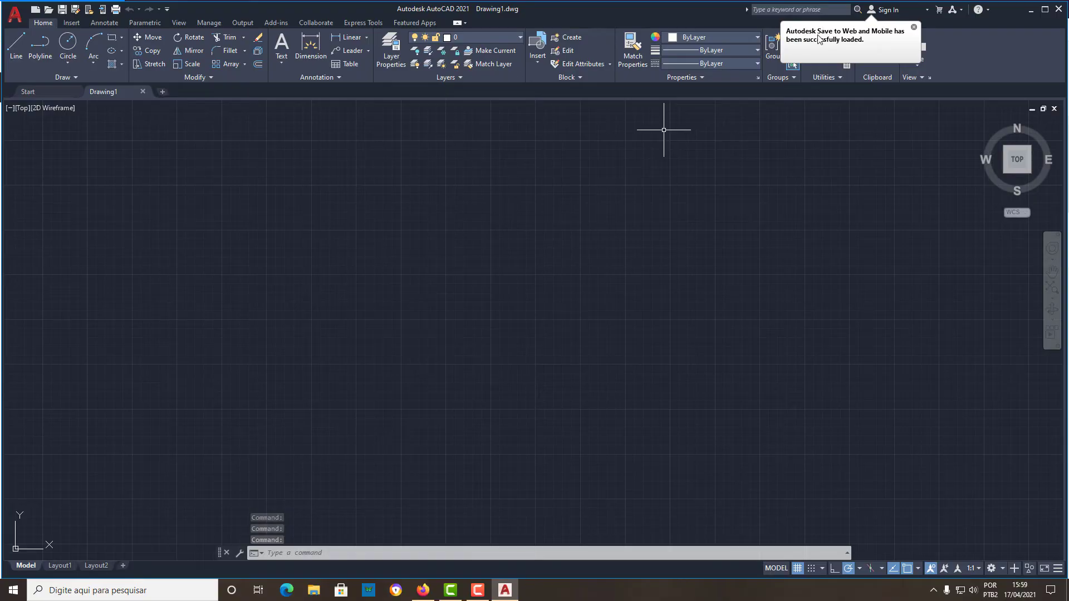
{"action": "left_click", "coordinate": [913, 27]}
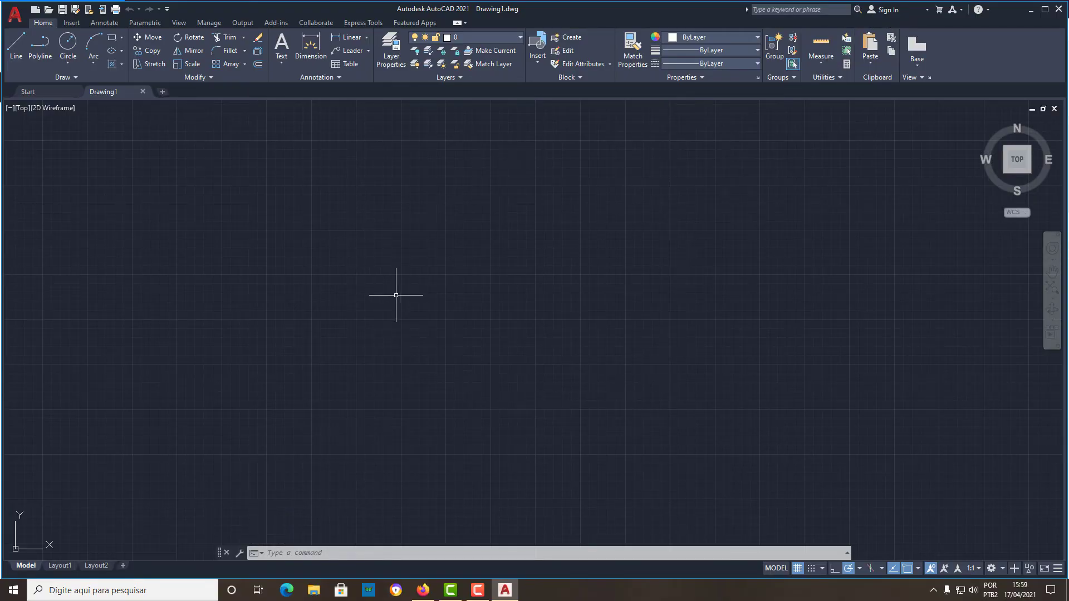